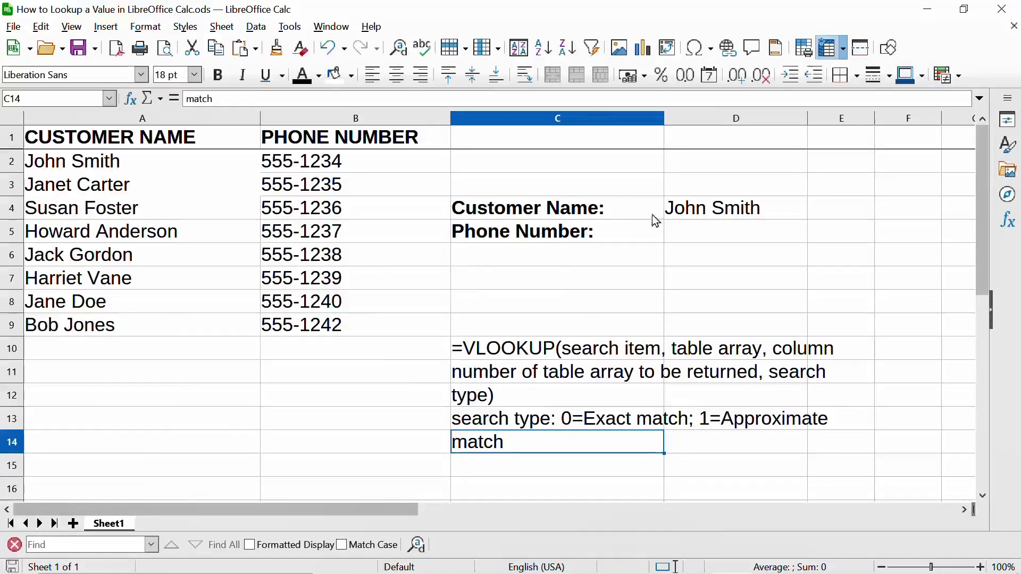
- Start a VLOOKUP formula in cell D5 with the customer name in D4 as the search criterion
click(705, 217)
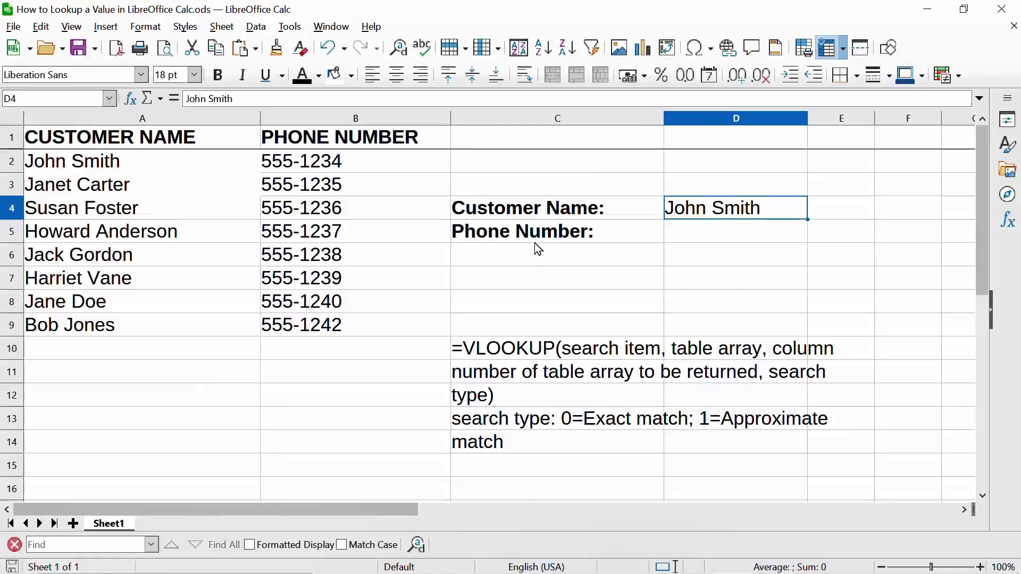
click(726, 242)
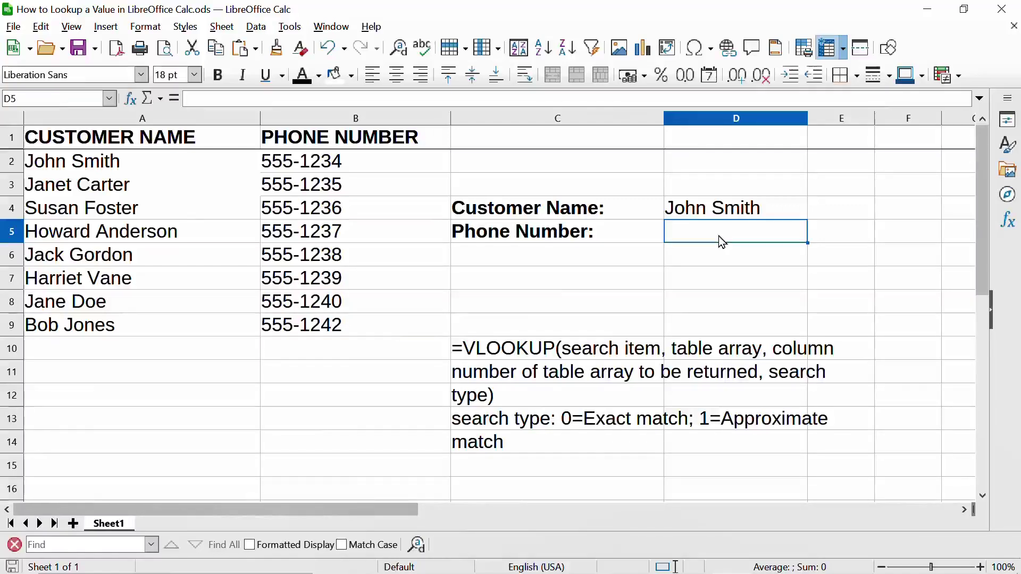
text(=)
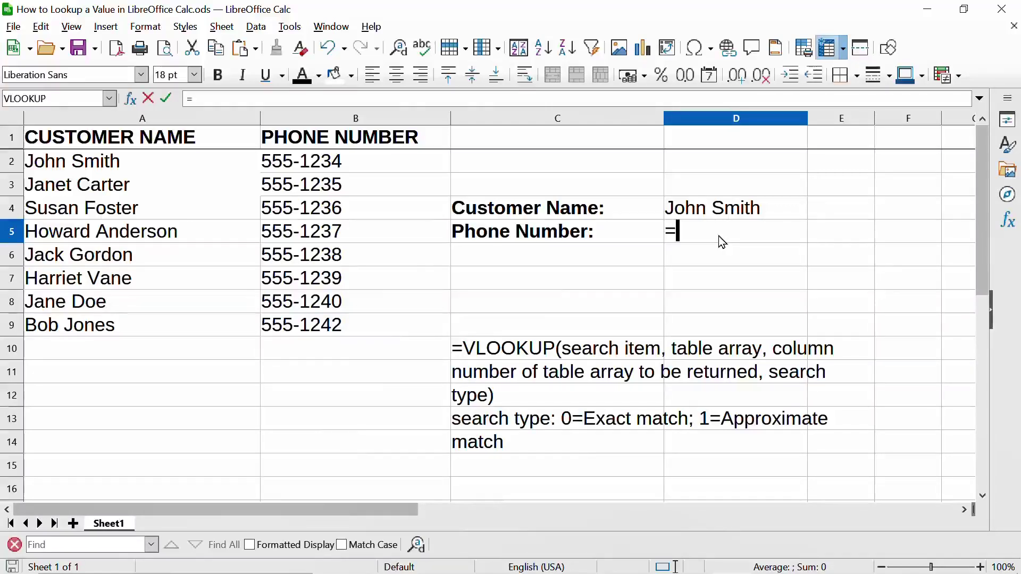
text(VLO)
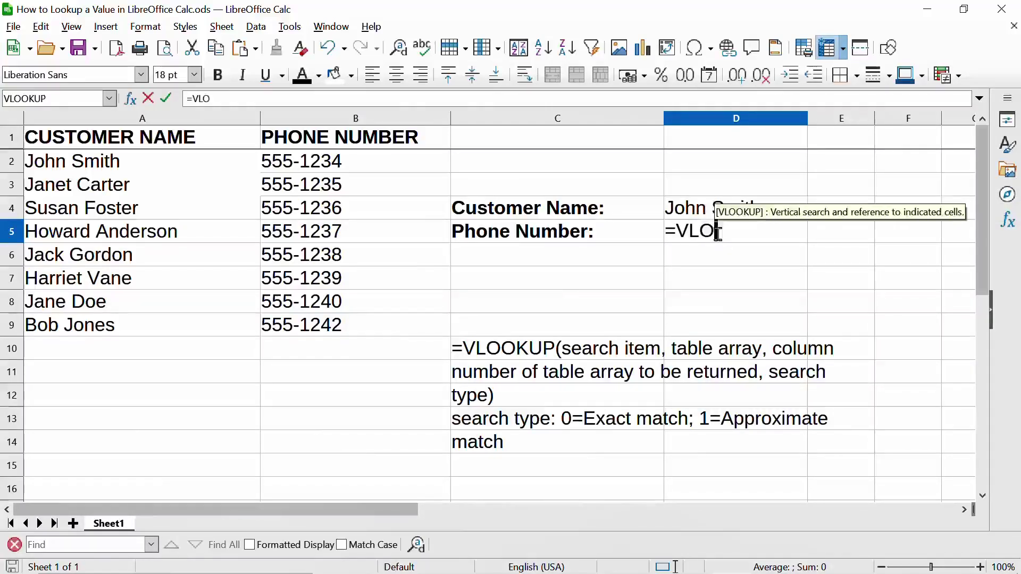
text(OIUP)
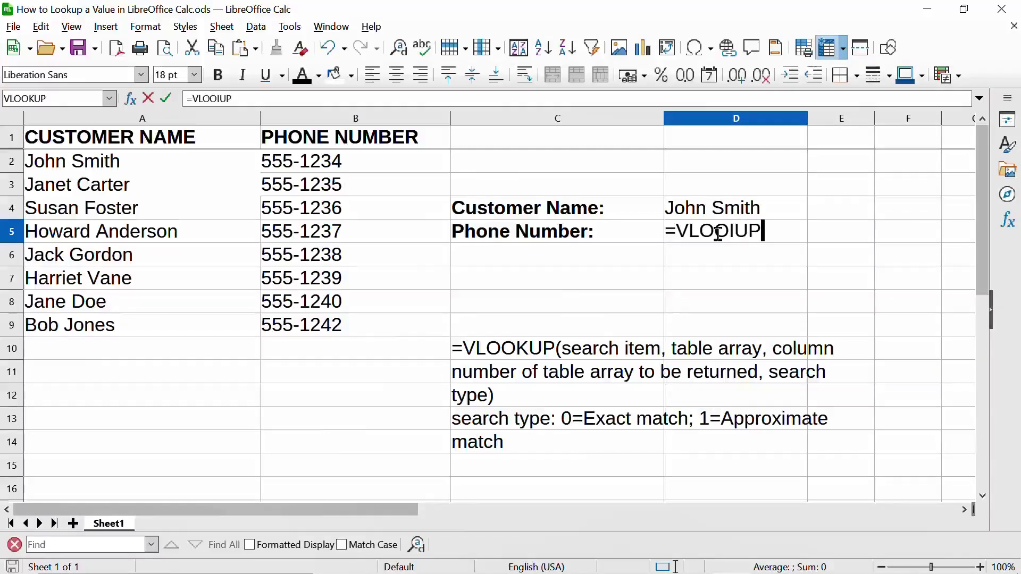
key(BackSpace)
key(BackSpace)
key(BackSpace)
text(LUP)
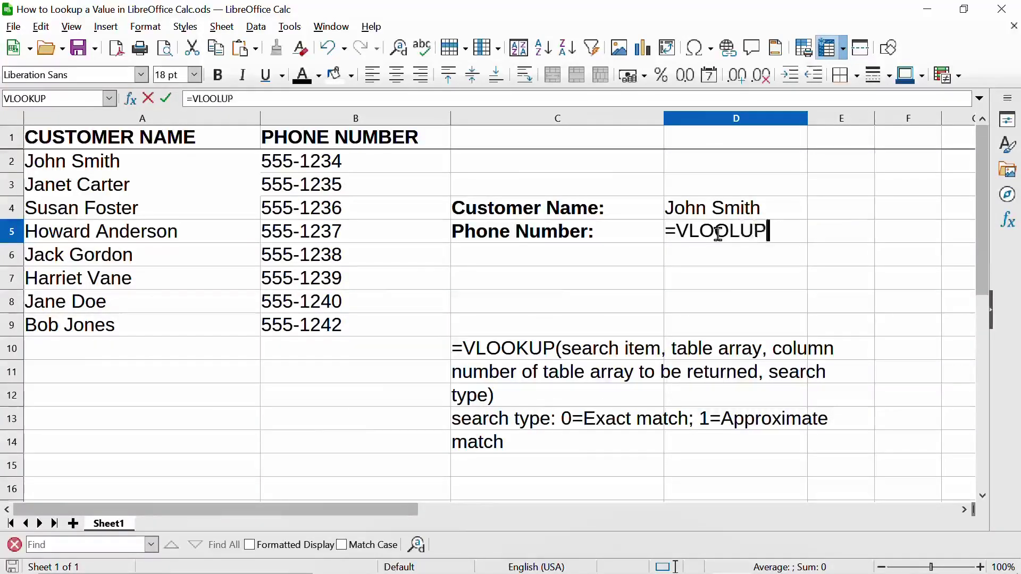
key(BackSpace)
key(BackSpace)
key(BackSpace)
key(BackSpace)
text(OKUP)
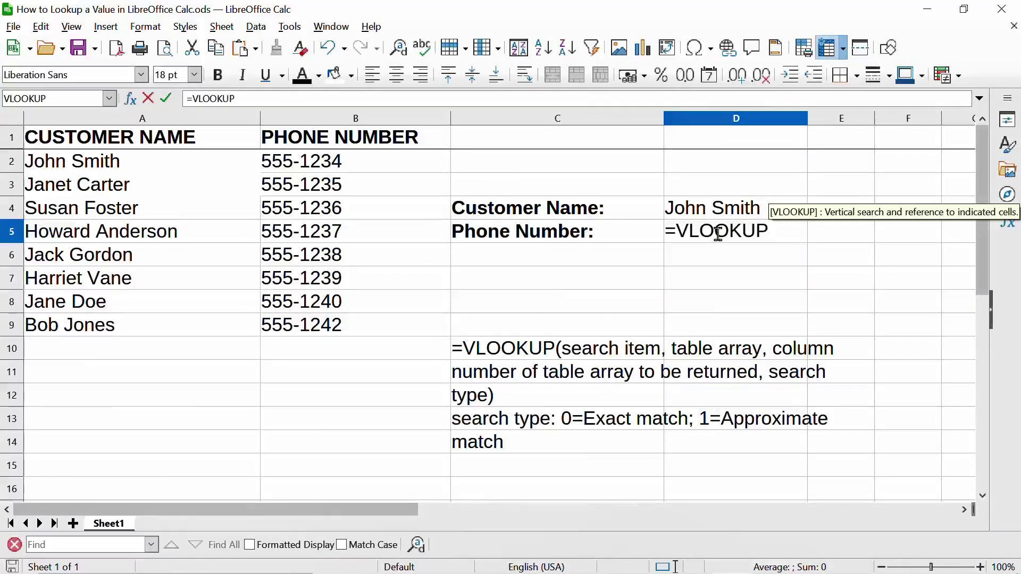
text(()
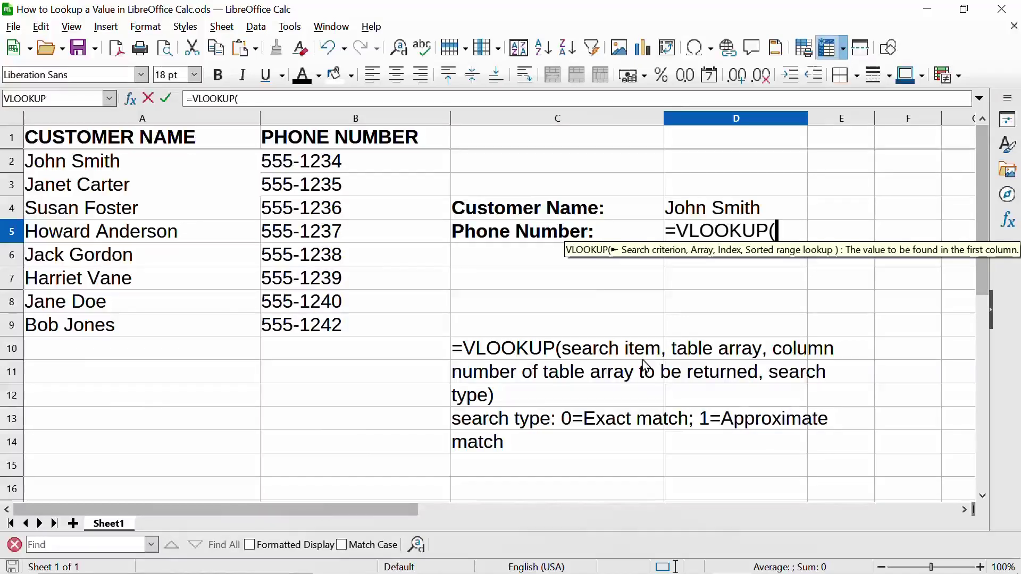
click(728, 215)
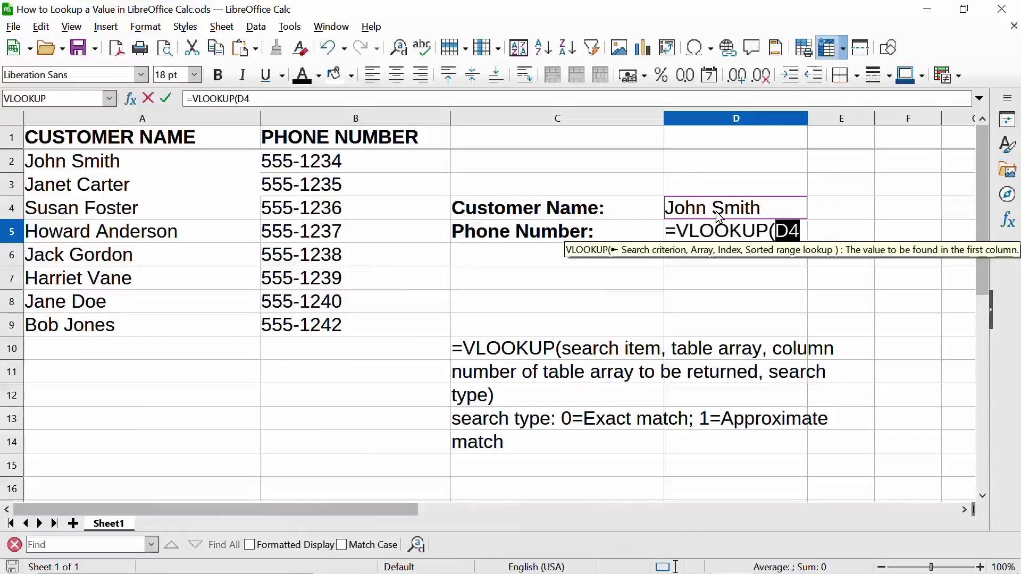
click(806, 233)
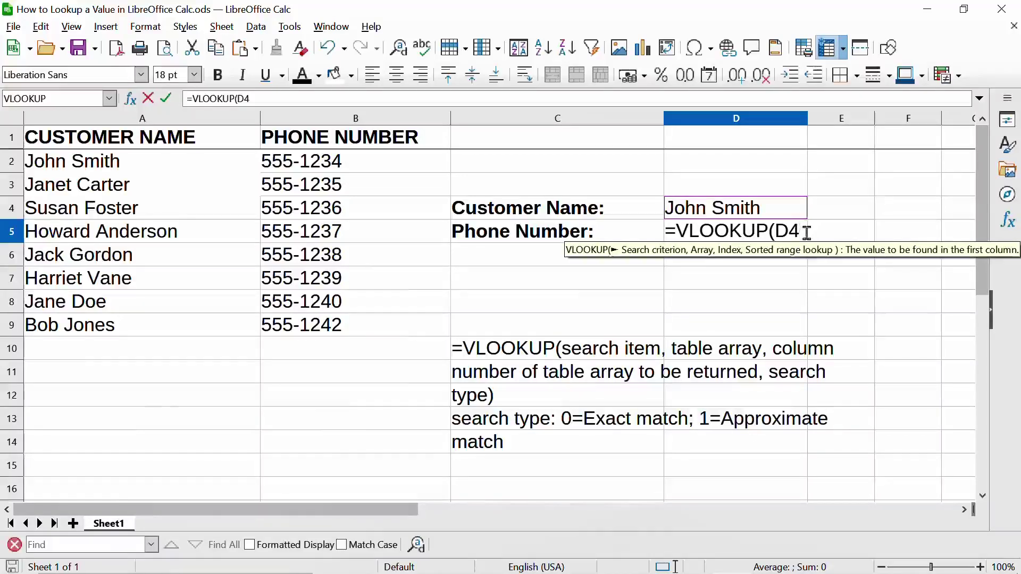
text(,)
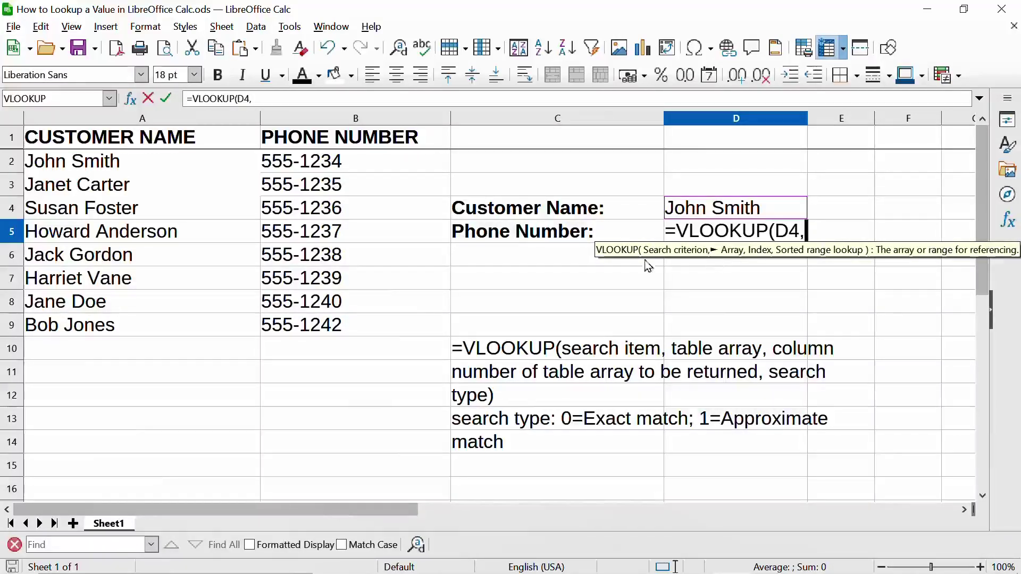
- Complete the D5 formula with array A2:B9, column index 2 and exact-match search type 0, and enter it
click(69, 170)
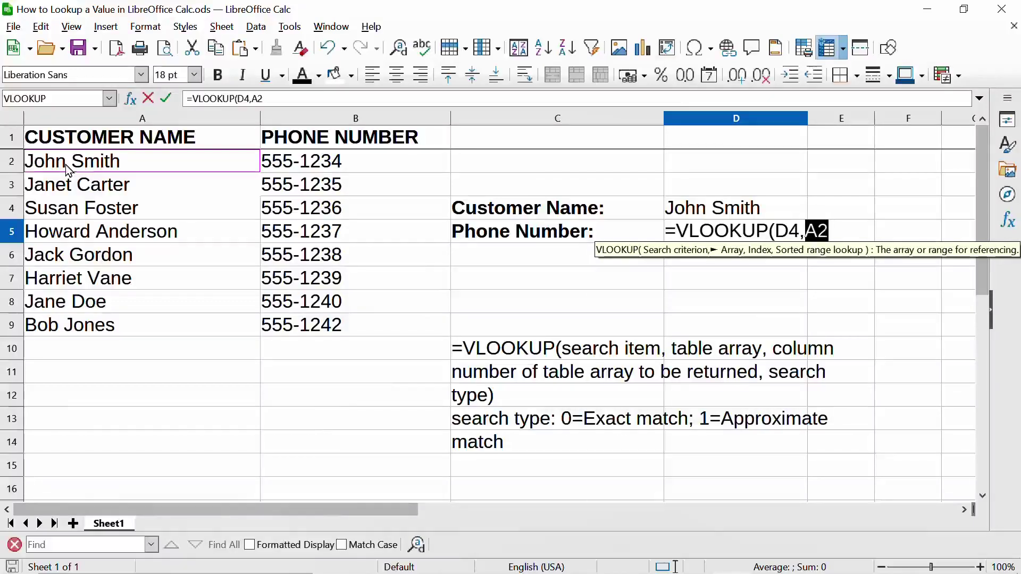
shift+click(360, 332)
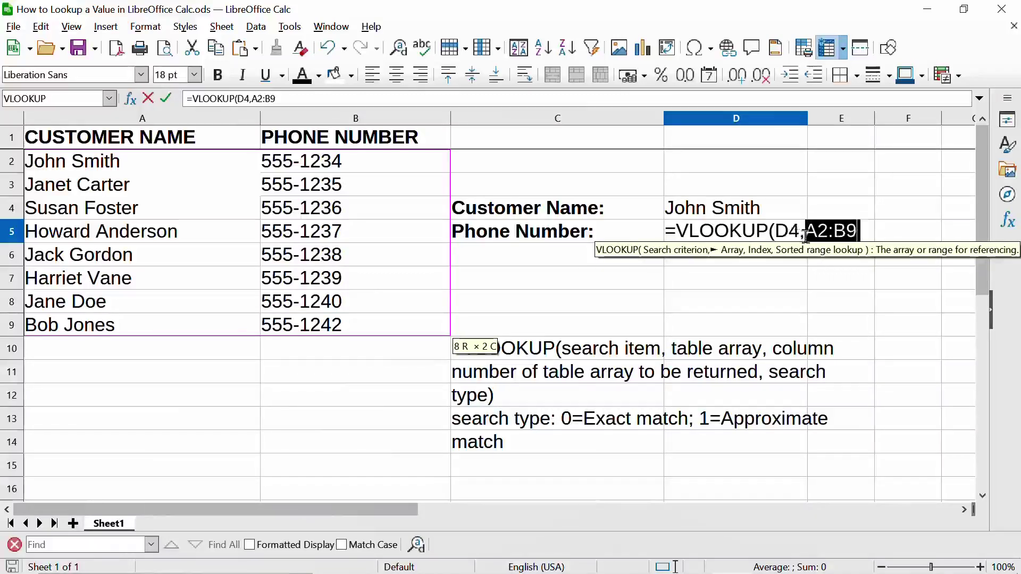
click(862, 233)
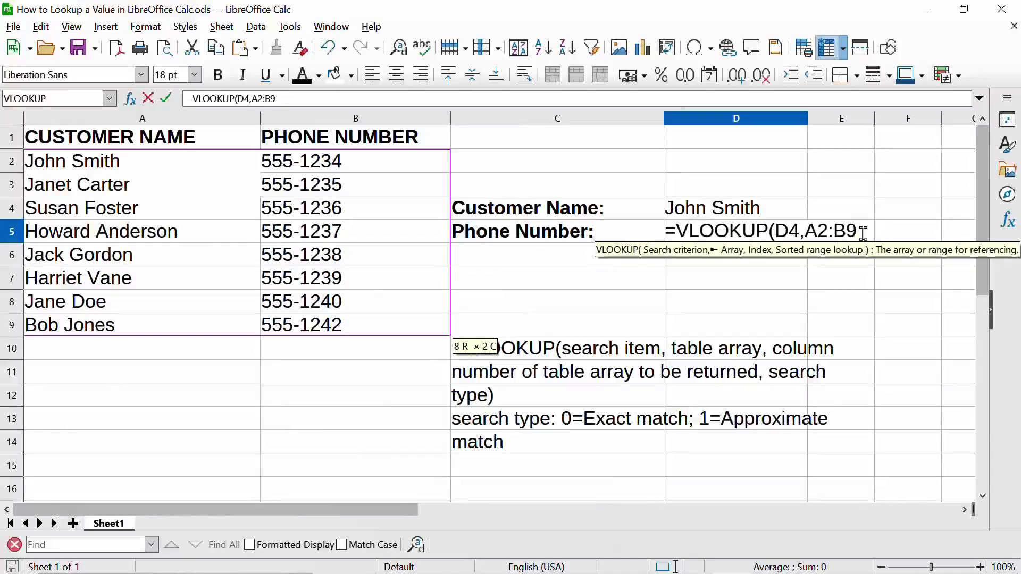
text(,)
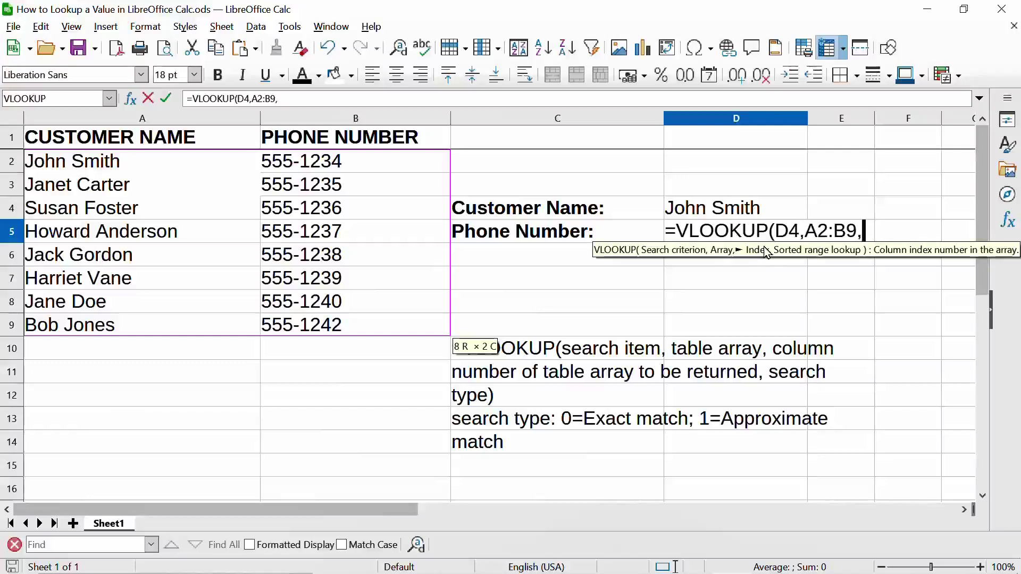
text(2)
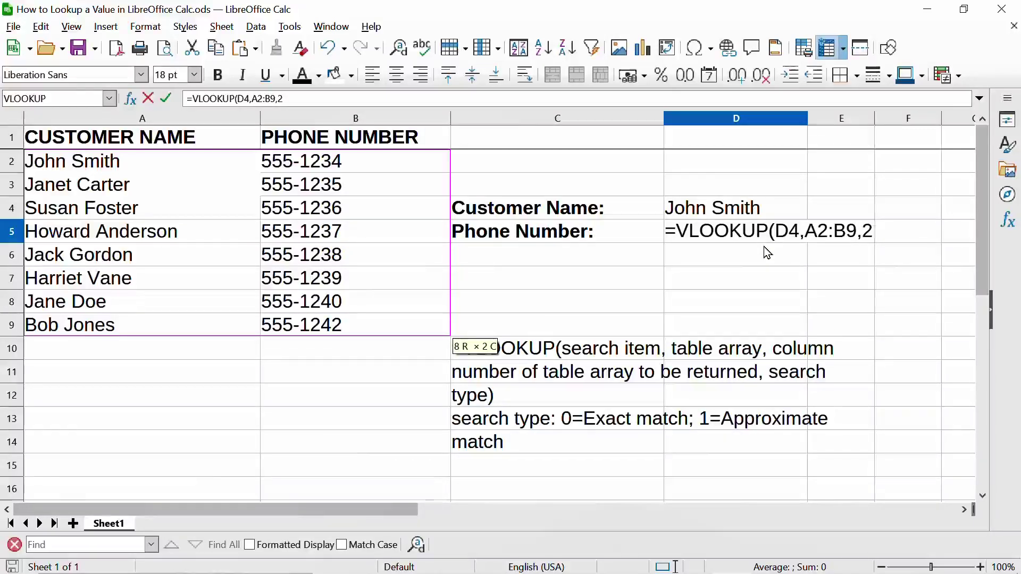
text(,)
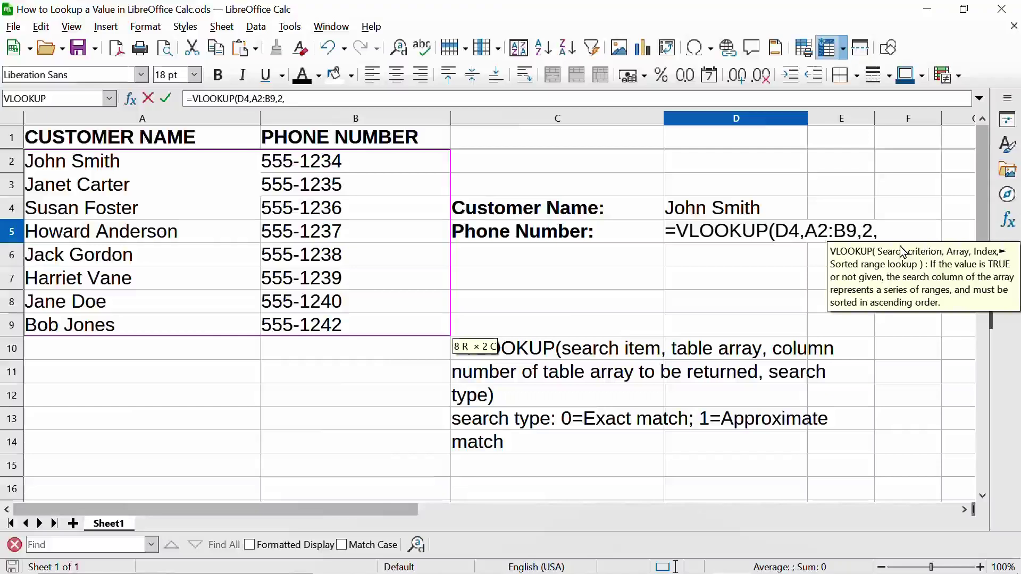
text(0)
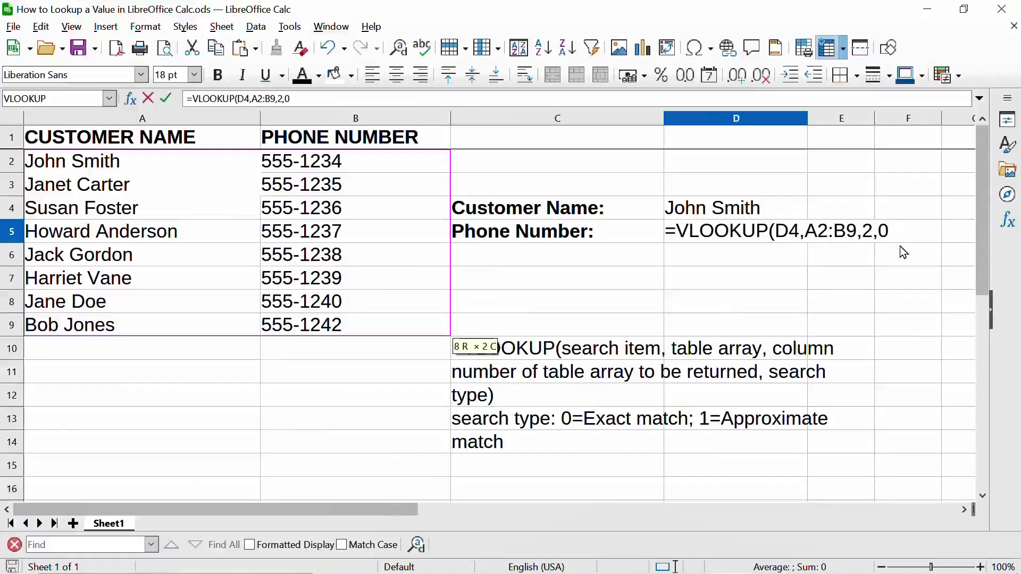
text())
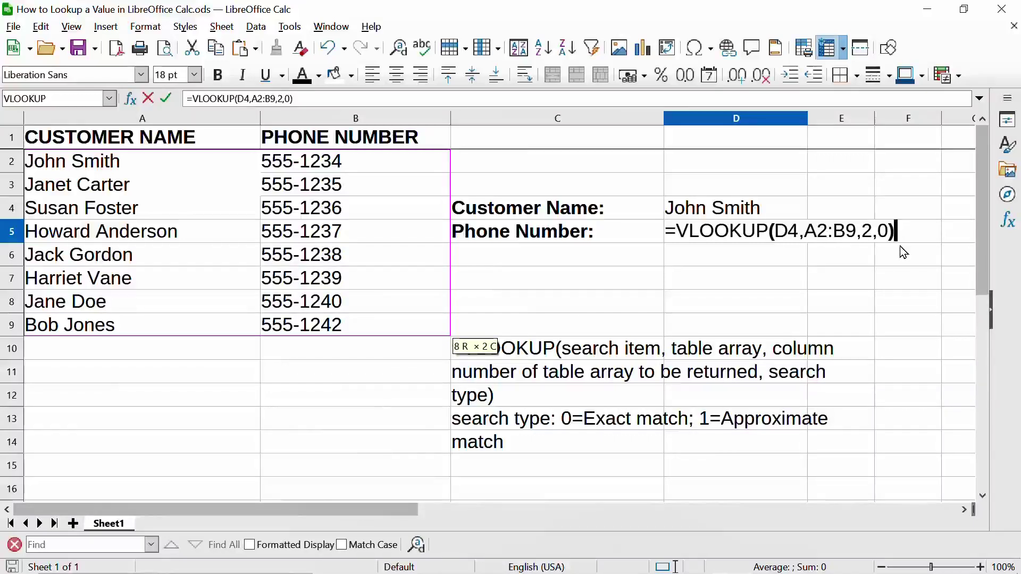
key(Return)
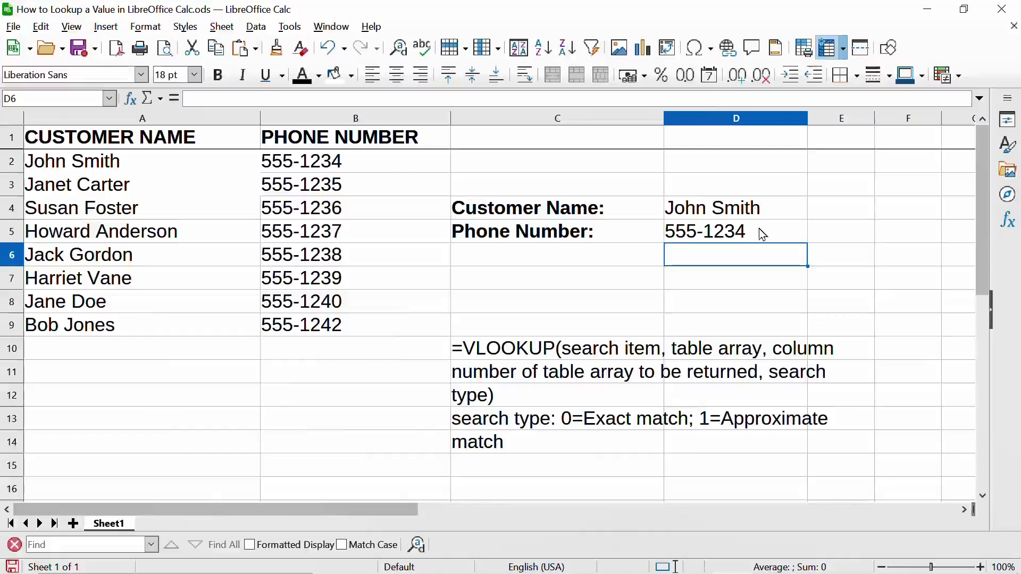
- Replace the customer name in D4 with the name listed in A9 to test the lookup
click(754, 213)
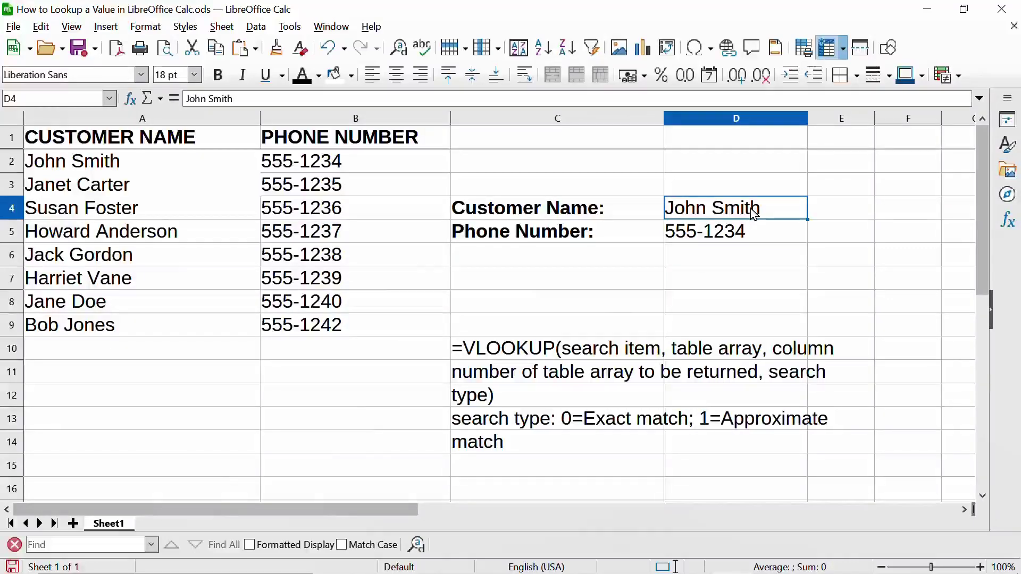
text(Bob Jones)
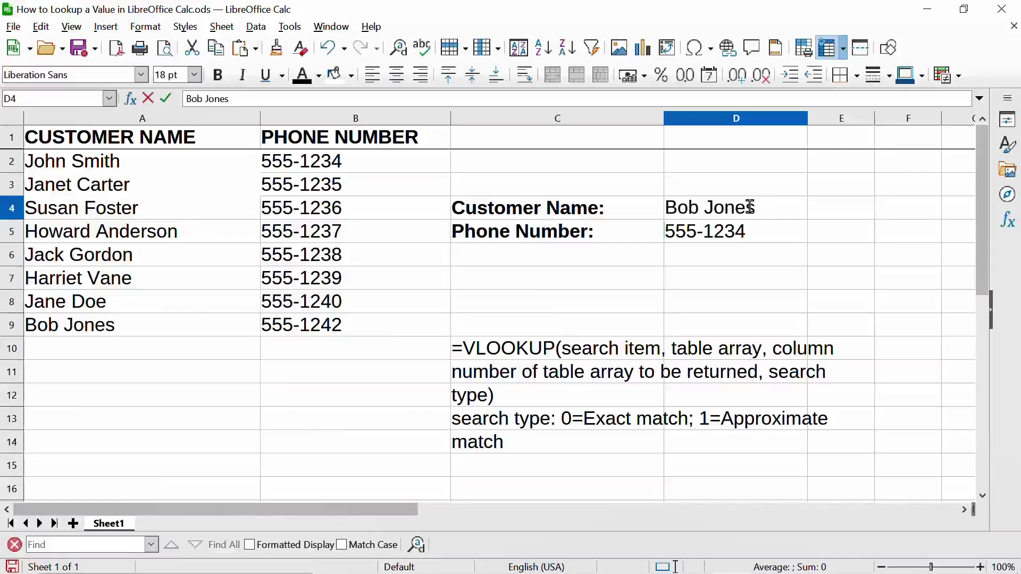
key(Return)
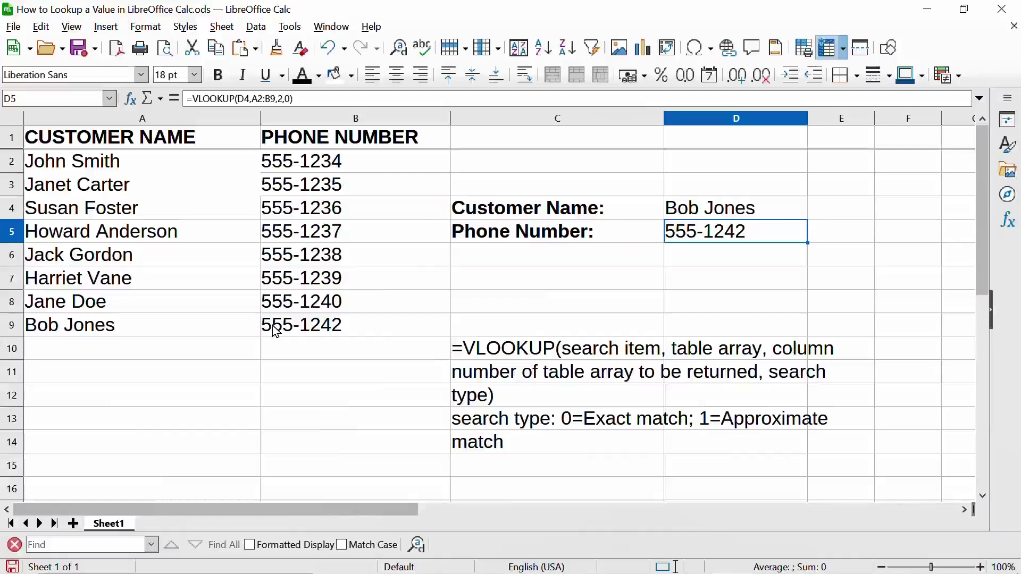
- Replace the customer name in D4 with the name listed in A7
click(751, 214)
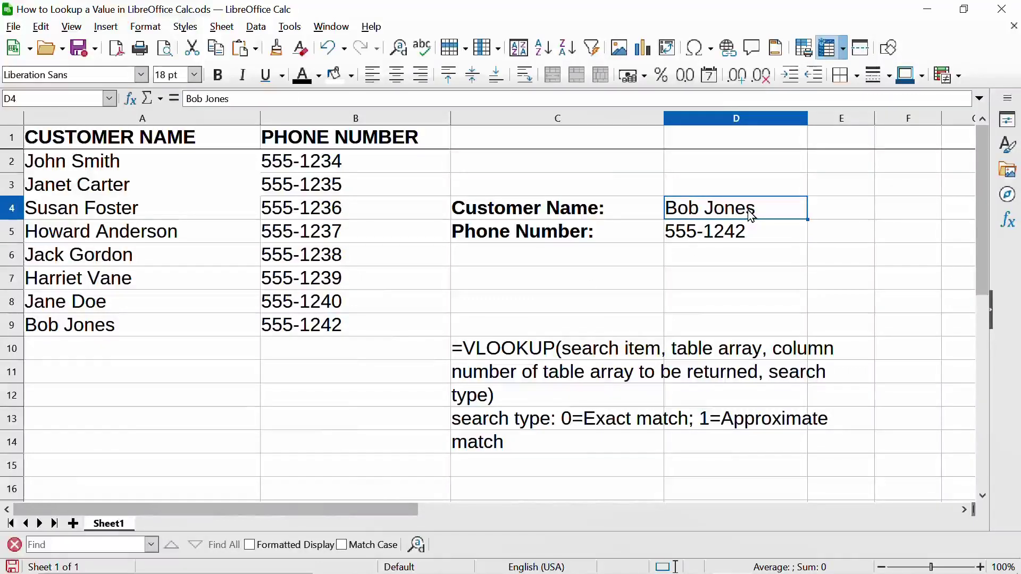
text(Harriet )
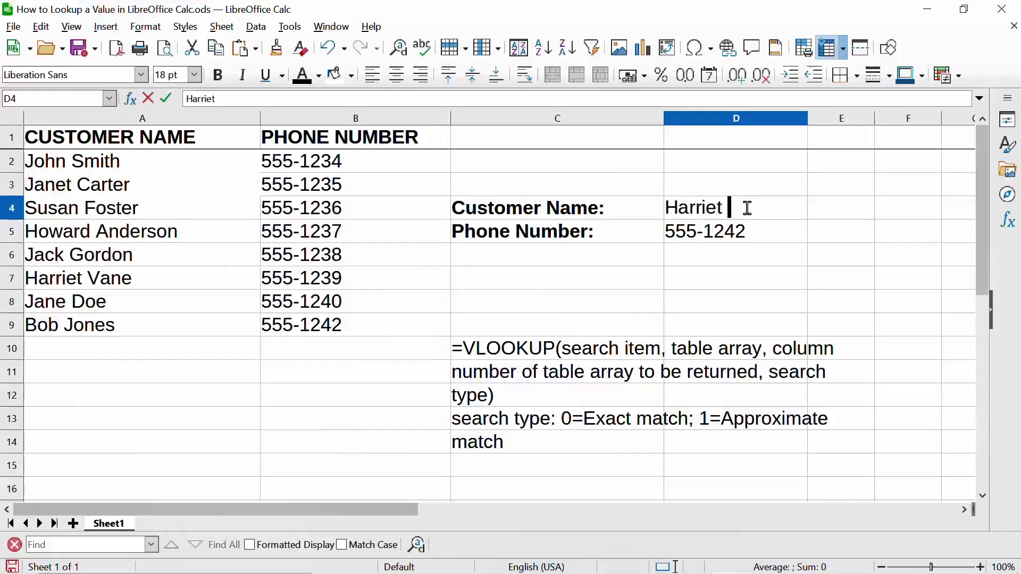
text(Vane)
key(Return)
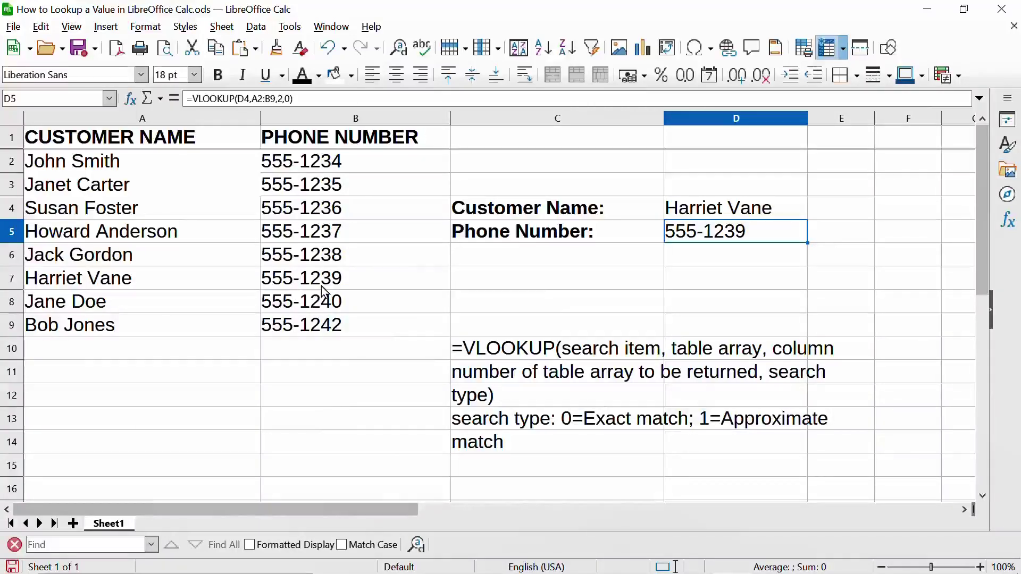
- Misspell the customer name in D4 by adding an extra "e" to its end
click(767, 217)
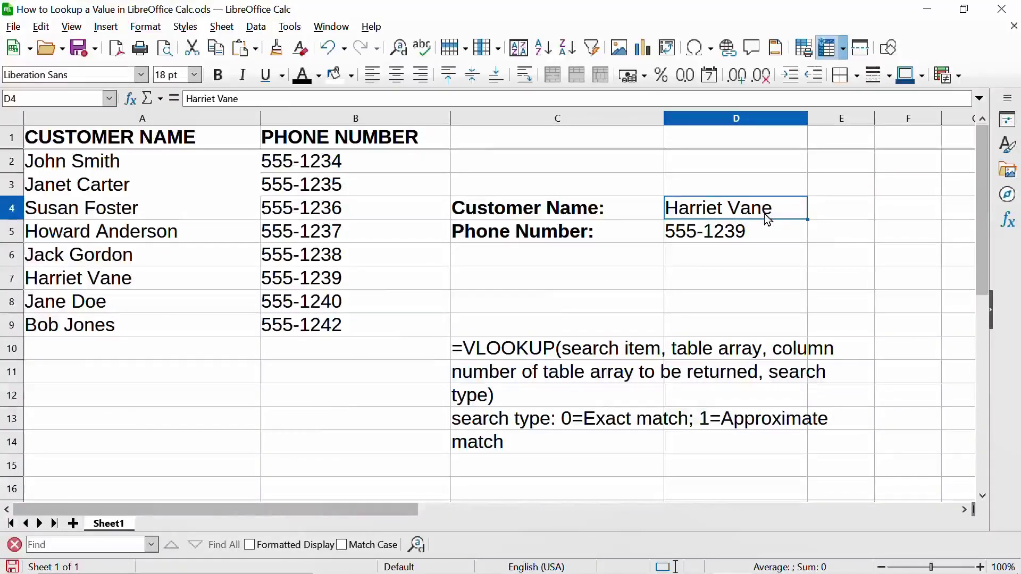
click(258, 98)
text(e)
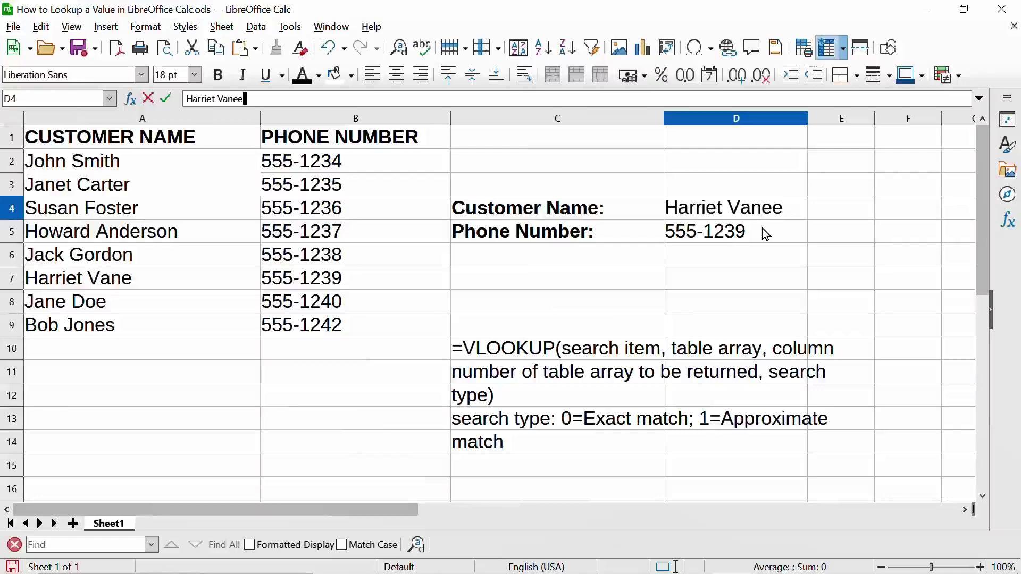
click(762, 208)
key(Return)
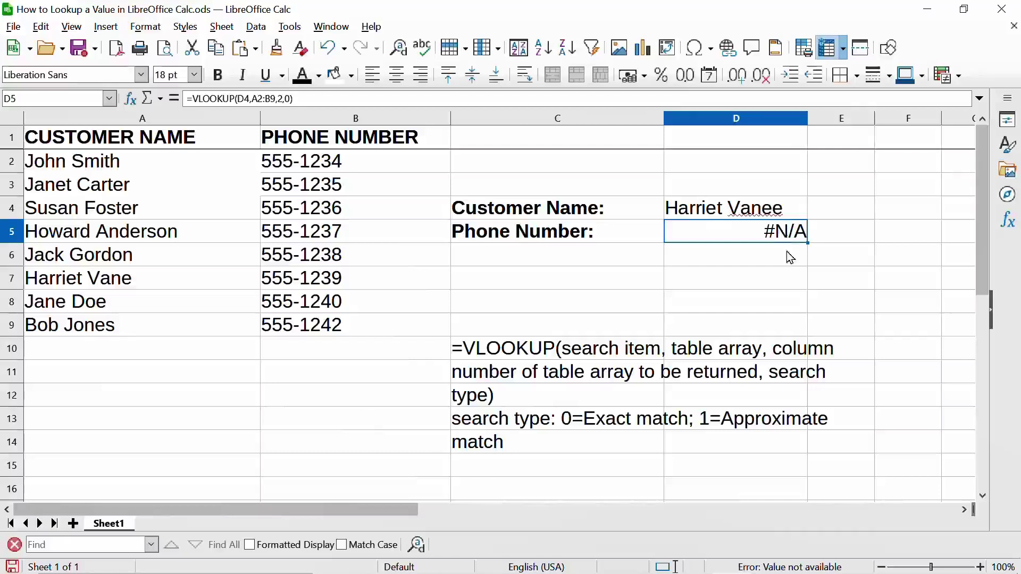
- Replace the misspelled name in D4 with the first customer's full name, as listed in A2
click(799, 213)
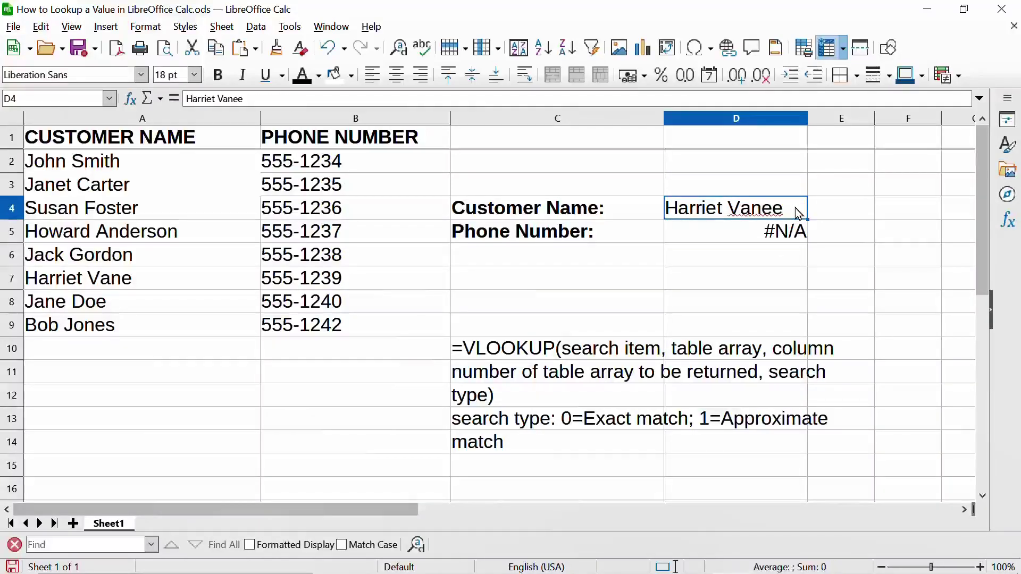
text(Joh)
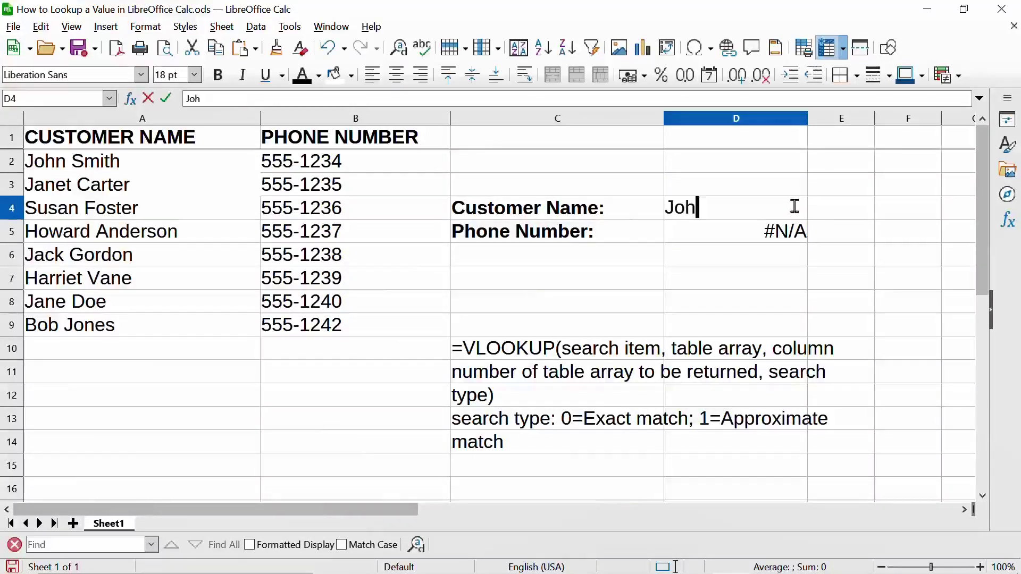
text(n Smith)
key(Return)
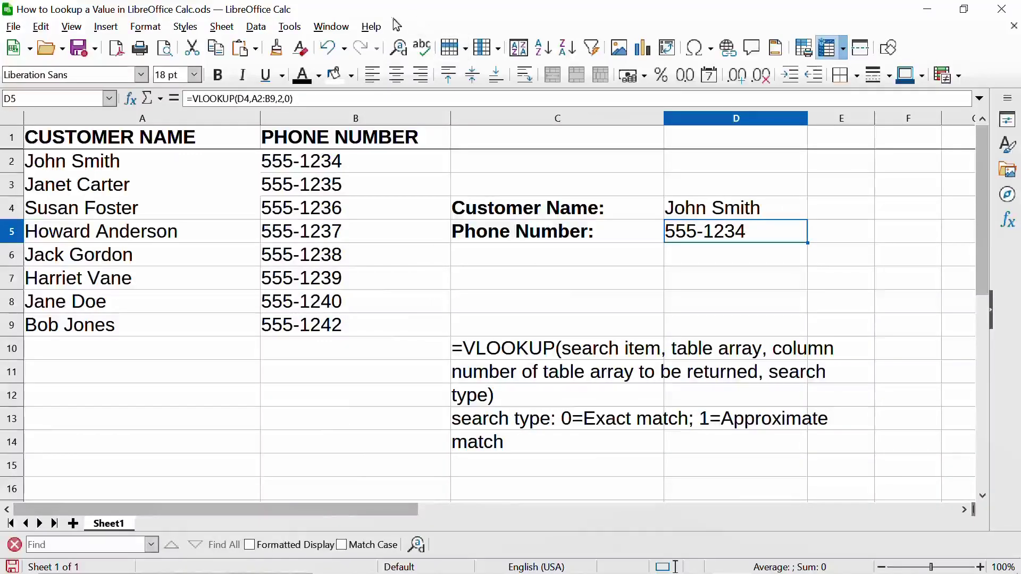
- Examine the LibreOffice version information and close it
click(368, 29)
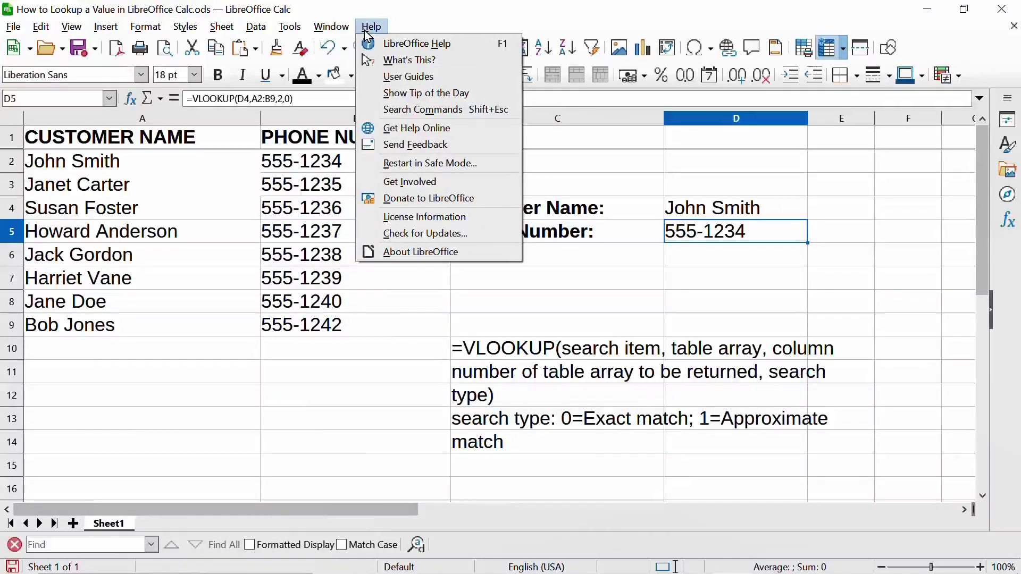
click(426, 253)
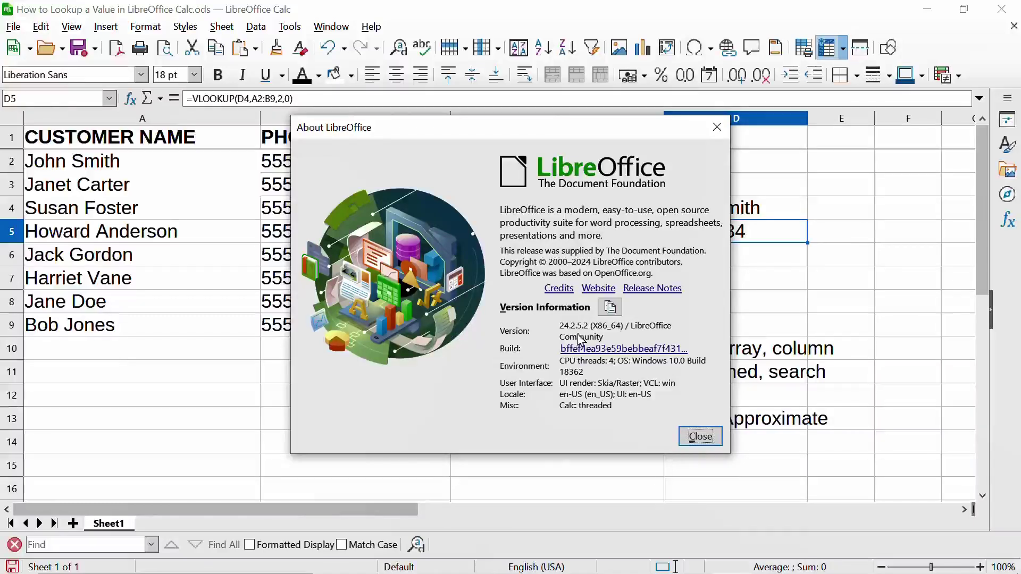
click(701, 437)
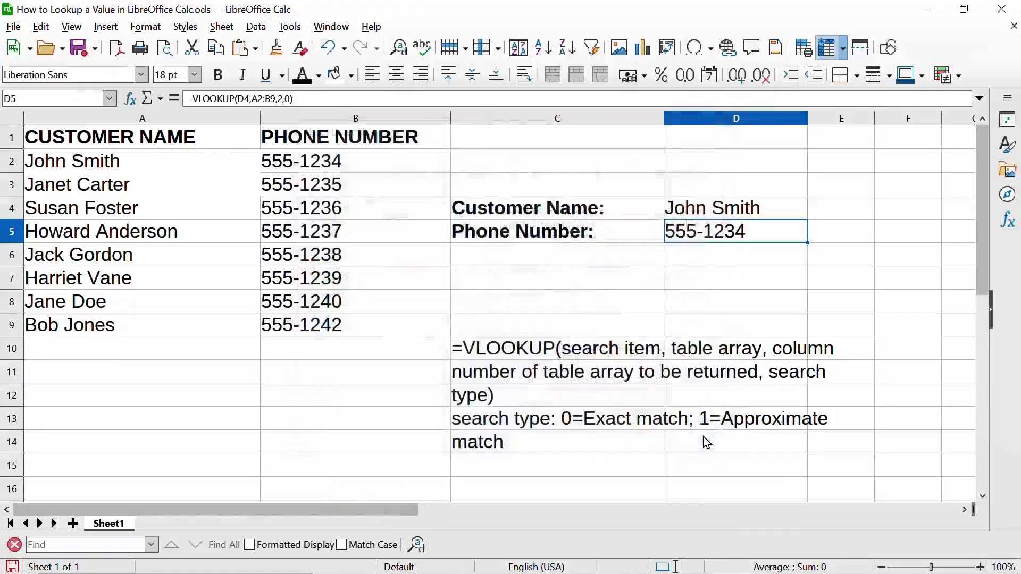
- Check for LibreOffice updates and close the update window
click(371, 27)
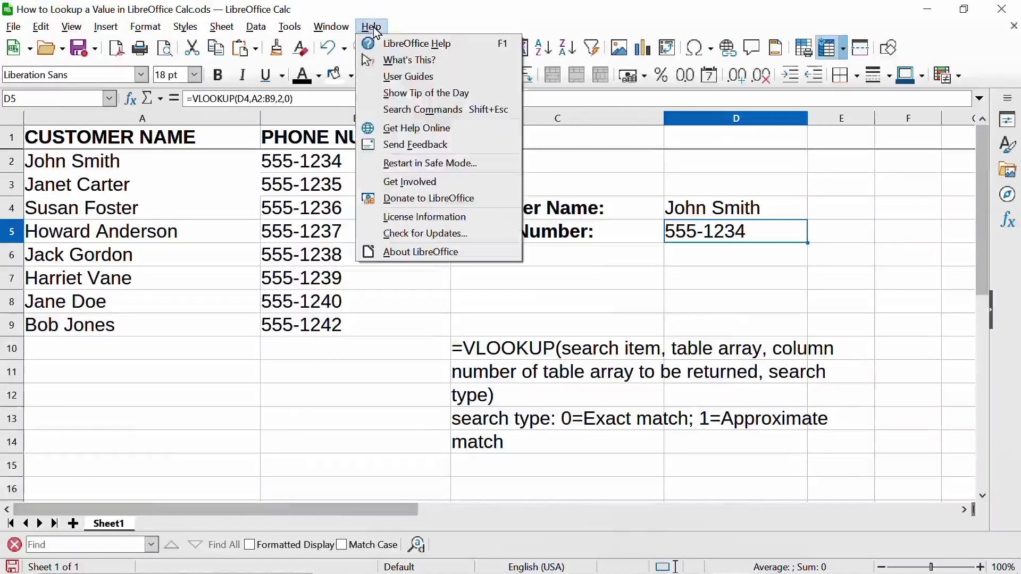
click(417, 233)
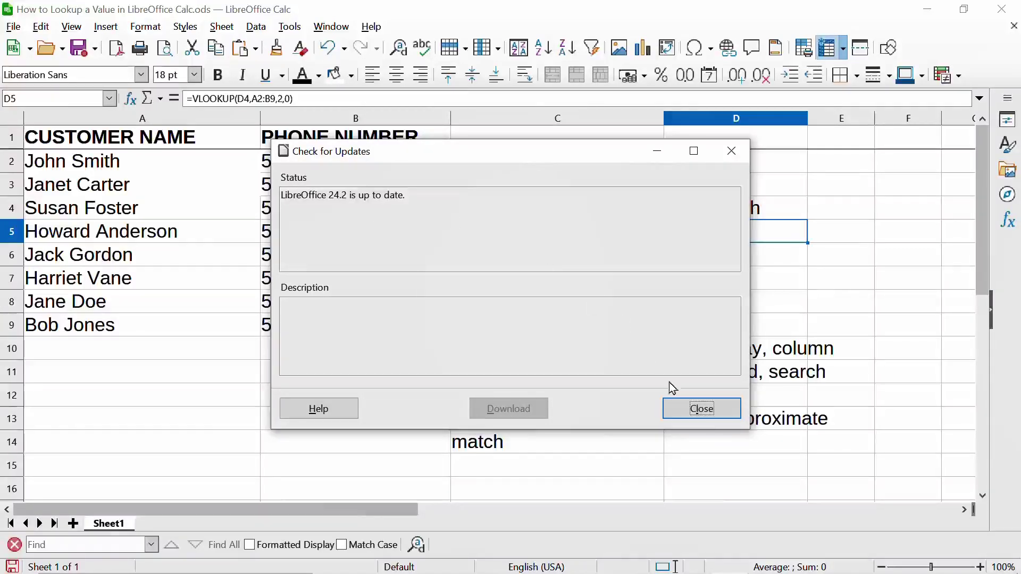
click(711, 412)
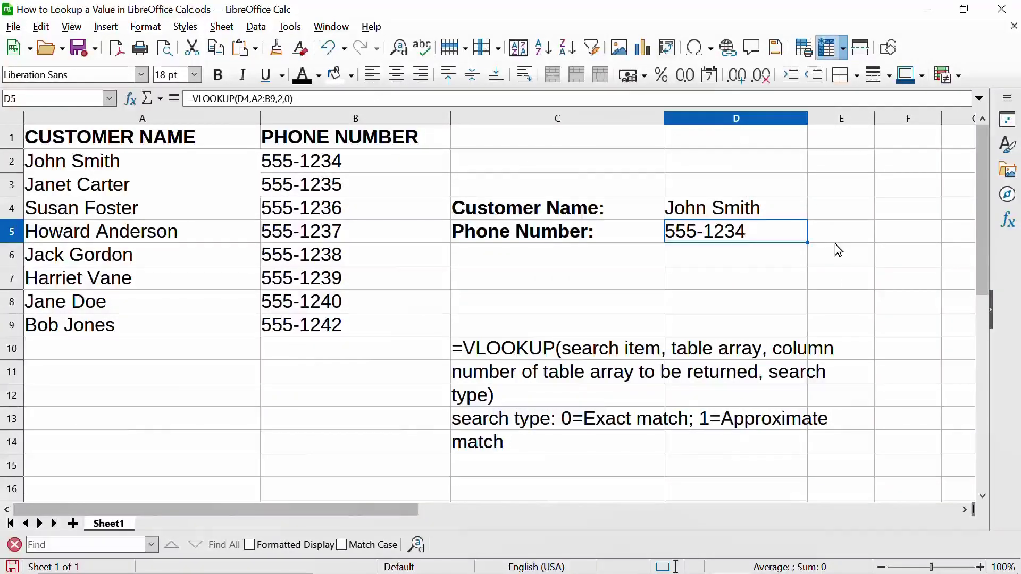